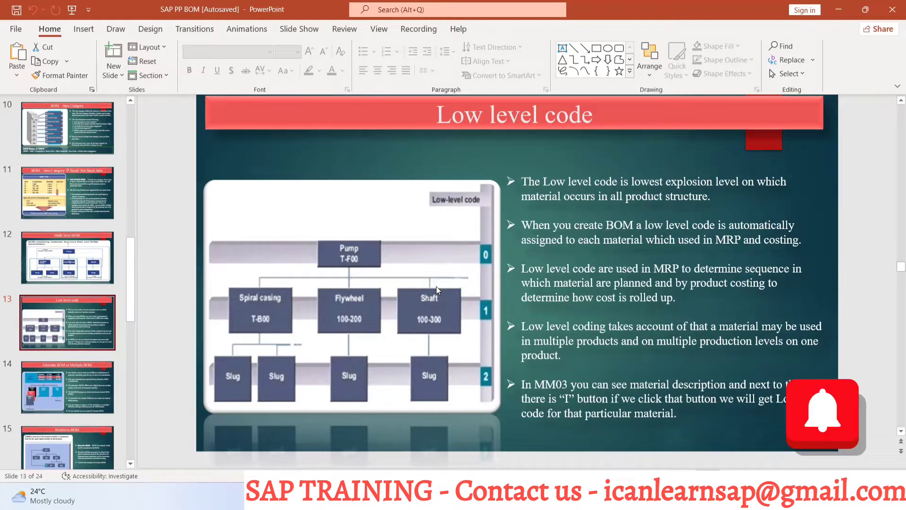
Step: Switch to SAP, start CS02 with /ncs02, and clear the Material field on its initial screen
key(alt+Tab)
key(Tab)
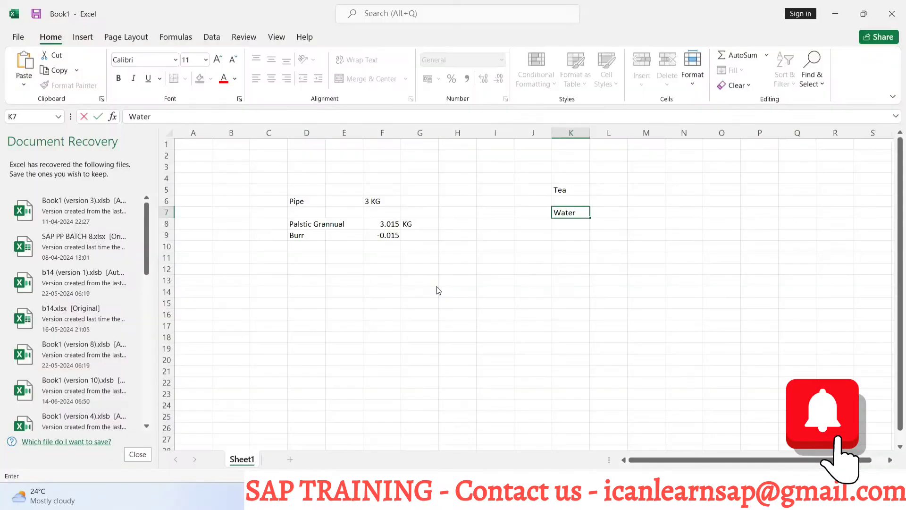
key(alt+Tab)
key(Tab)
key(Tab)
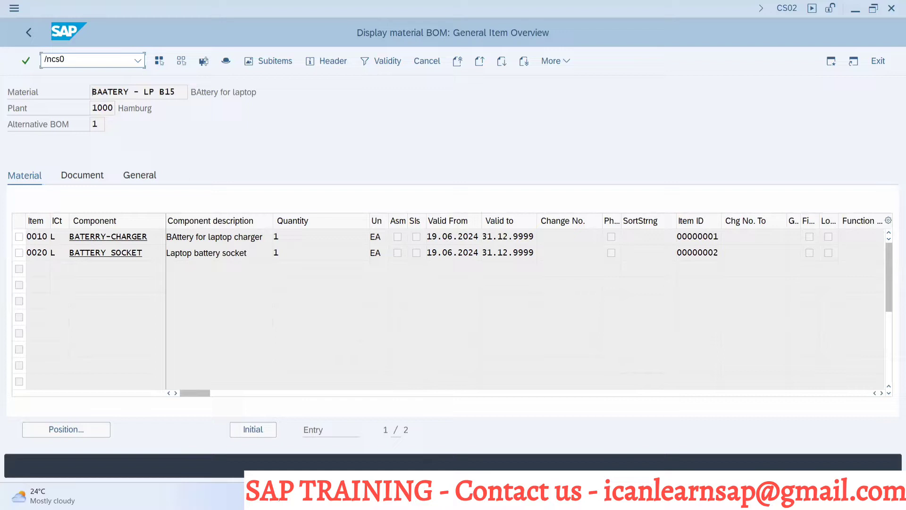
key(Return)
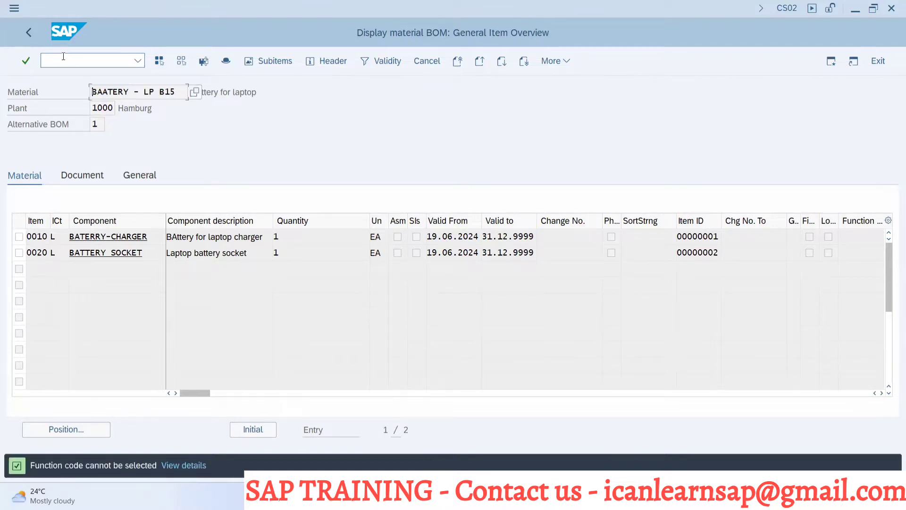
click(63, 56)
text(/ncs02)
key(Return)
click(63, 57)
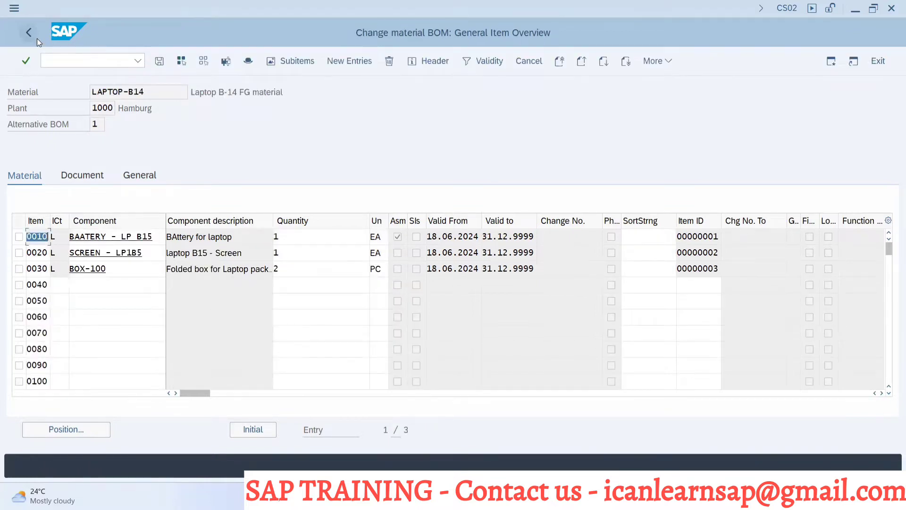
click(37, 38)
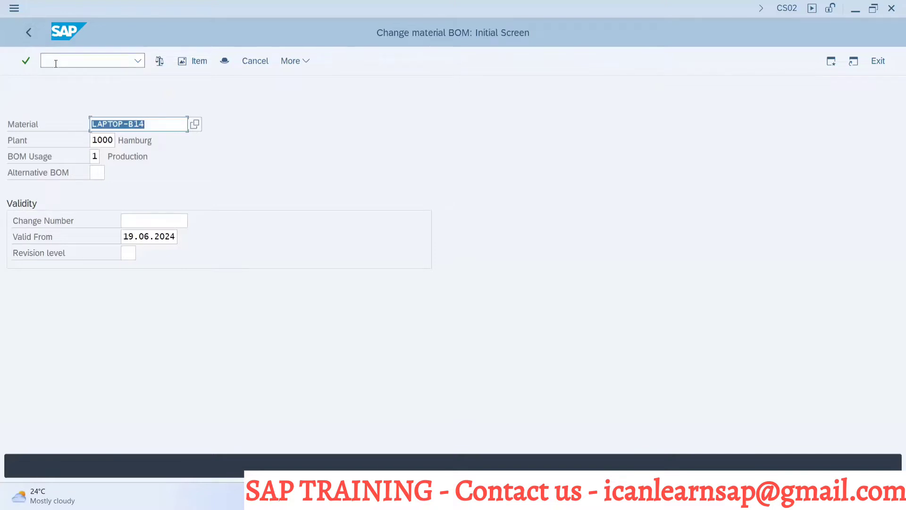
key(Delete)
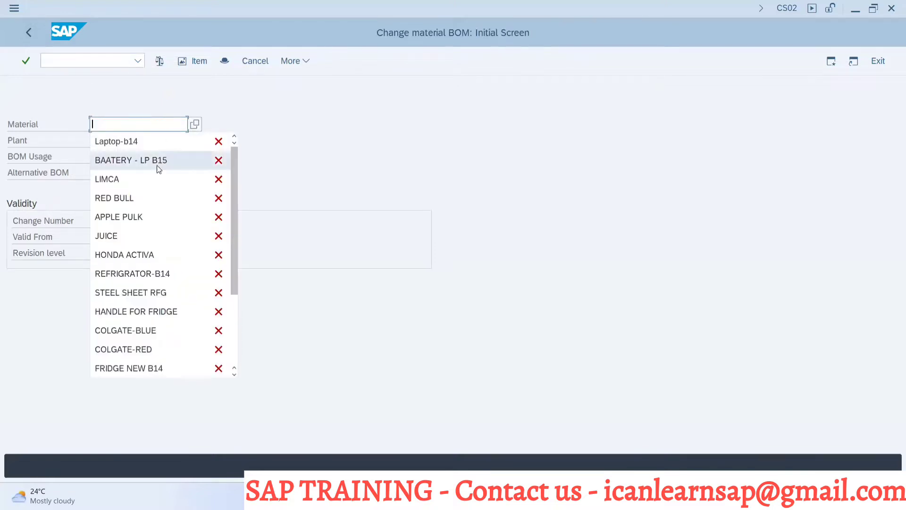
Step: Open the BAATERY - LP B15 BOM and add BOX-100 as item 0030 with quantity 1
click(157, 165)
key(Return)
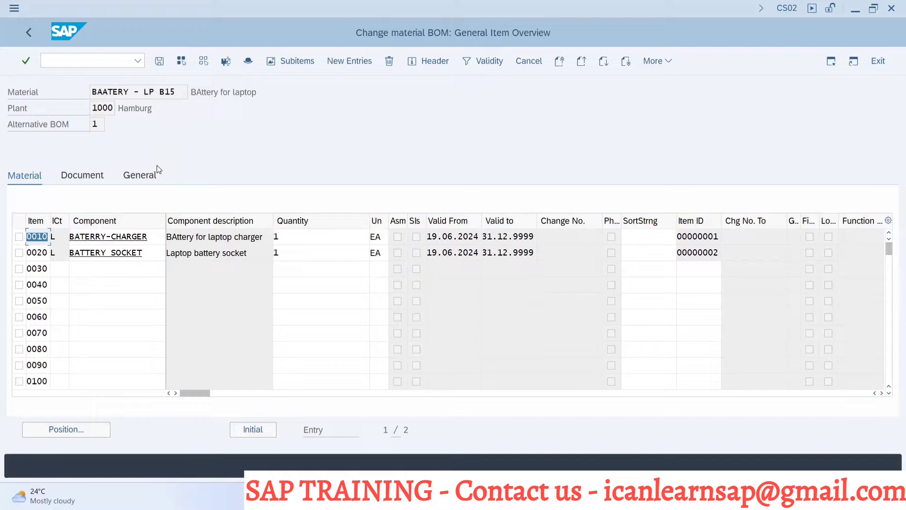
click(98, 279)
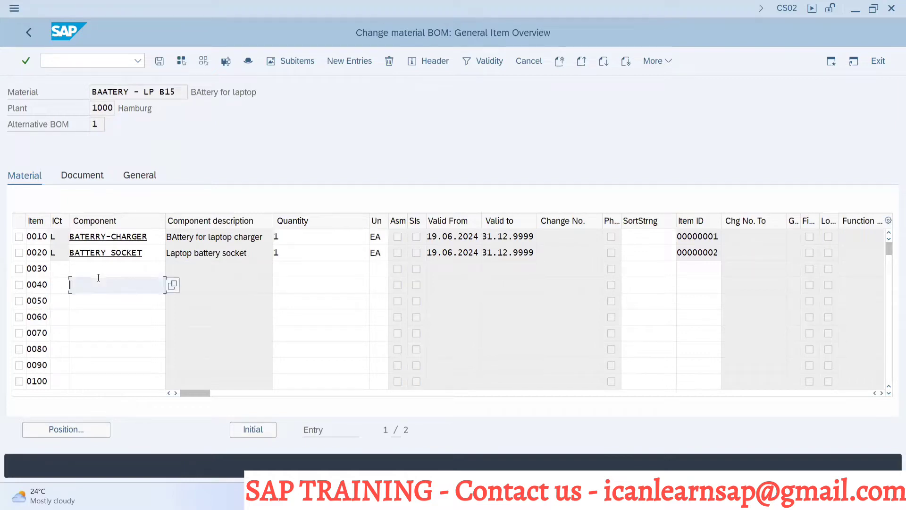
click(102, 272)
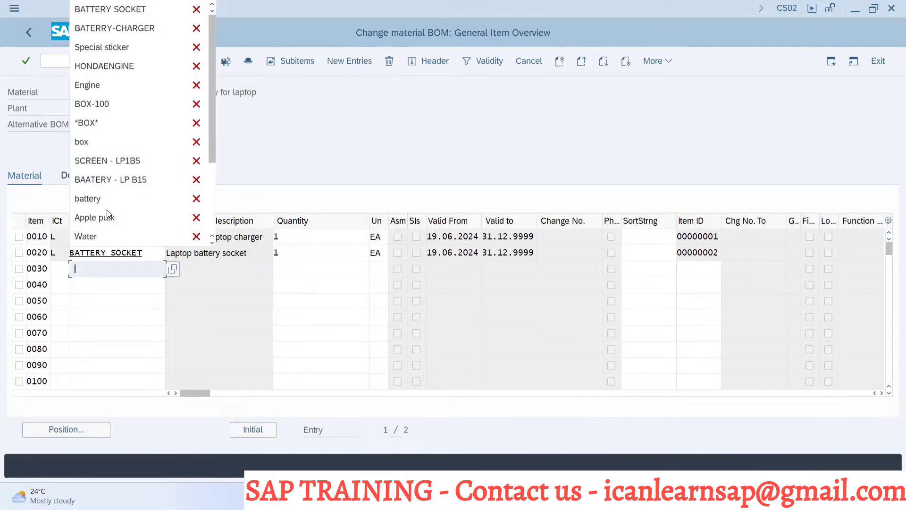
click(107, 106)
click(299, 270)
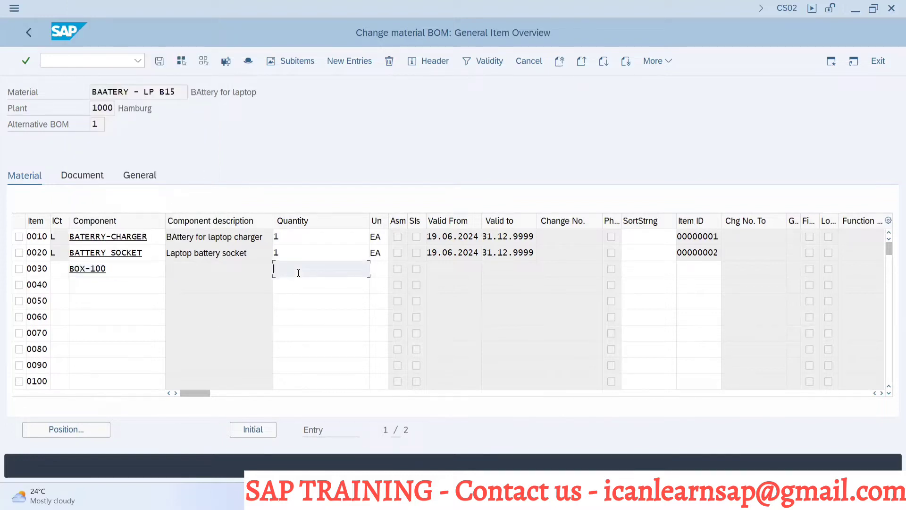
text(1)
click(375, 275)
text(EA)
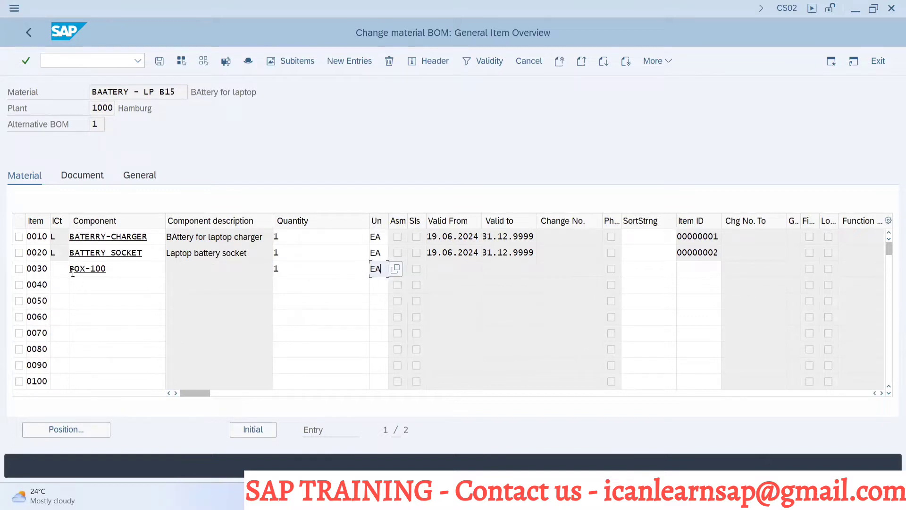
click(53, 270)
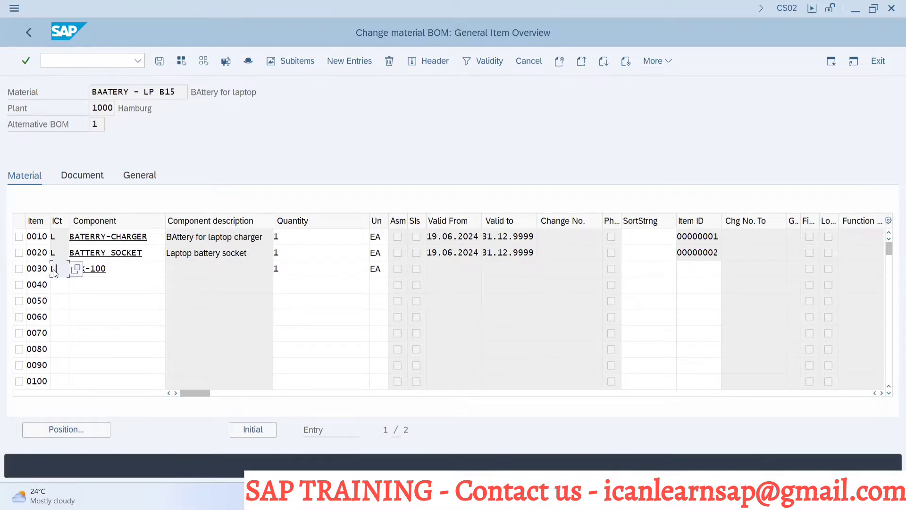
key(Return)
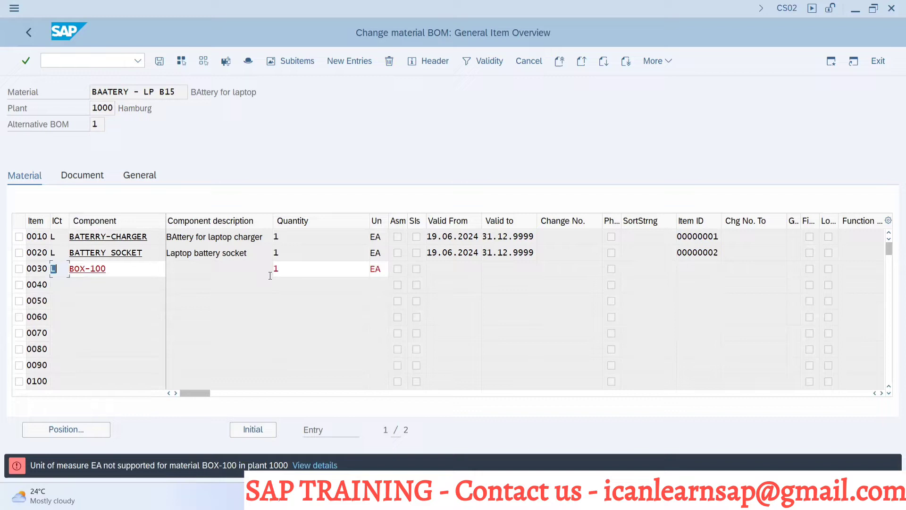
Step: Change item 0030's unit from EA to PC and save the battery BOM
click(384, 269)
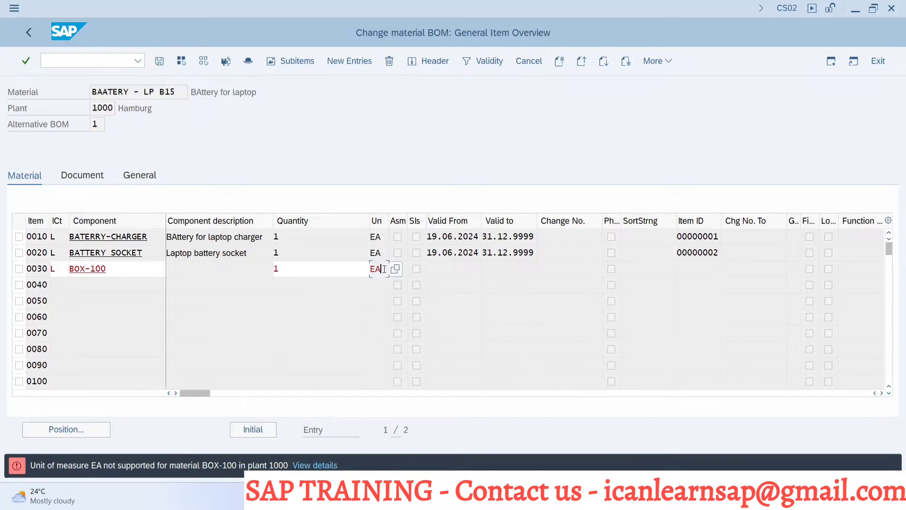
key(Down)
key(Down)
key(Return)
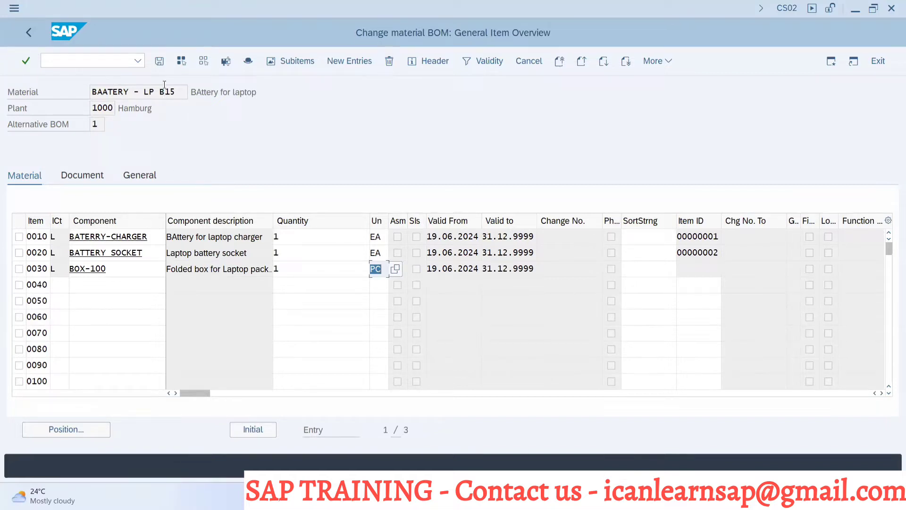
click(159, 61)
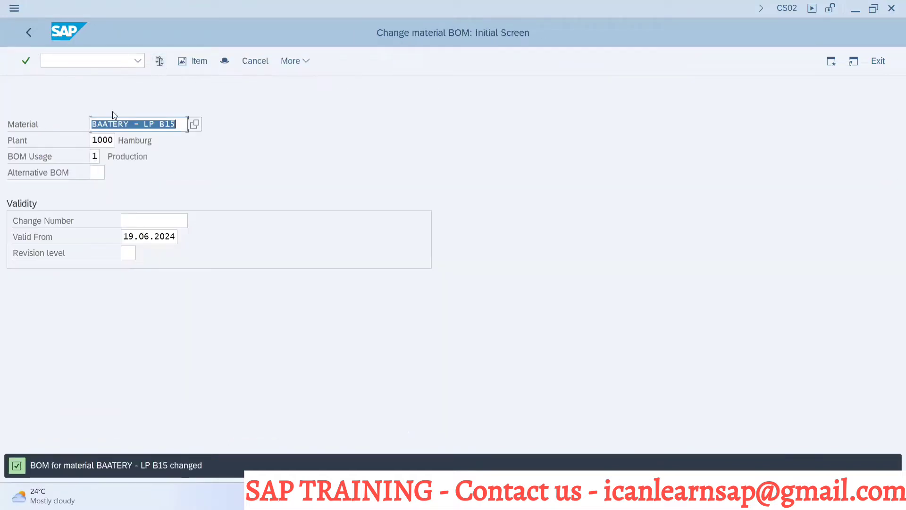
Step: Open the LAPTOP-B14 BOM from the material history, checking the slides before returning to SAP
key(BackSpace)
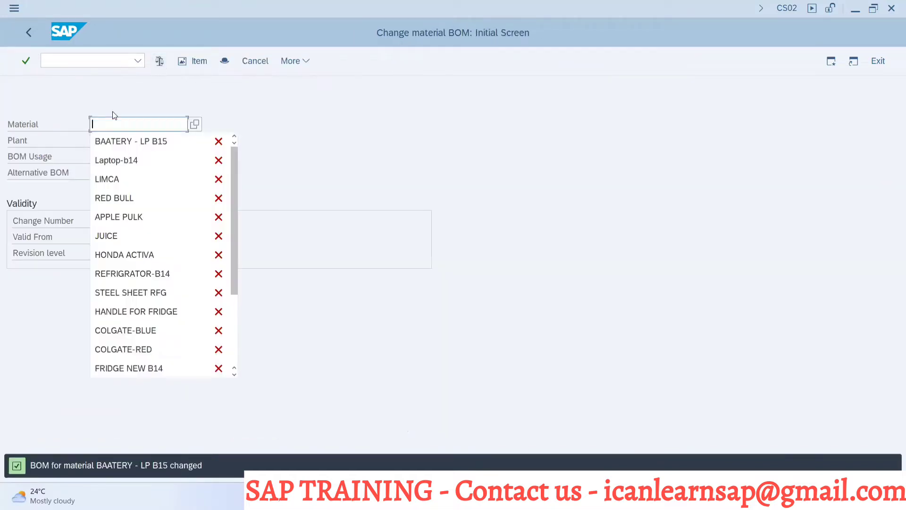
click(124, 159)
key(Return)
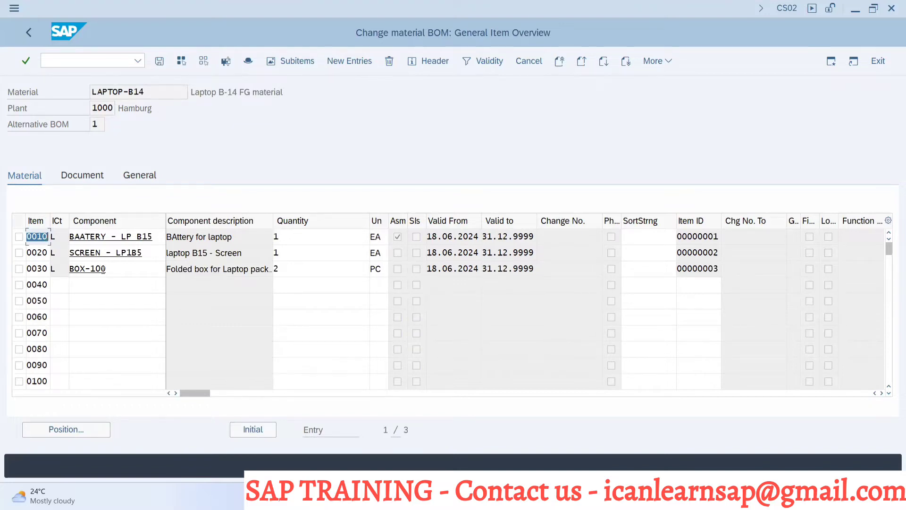
key(alt+Tab)
key(alt+Tab)
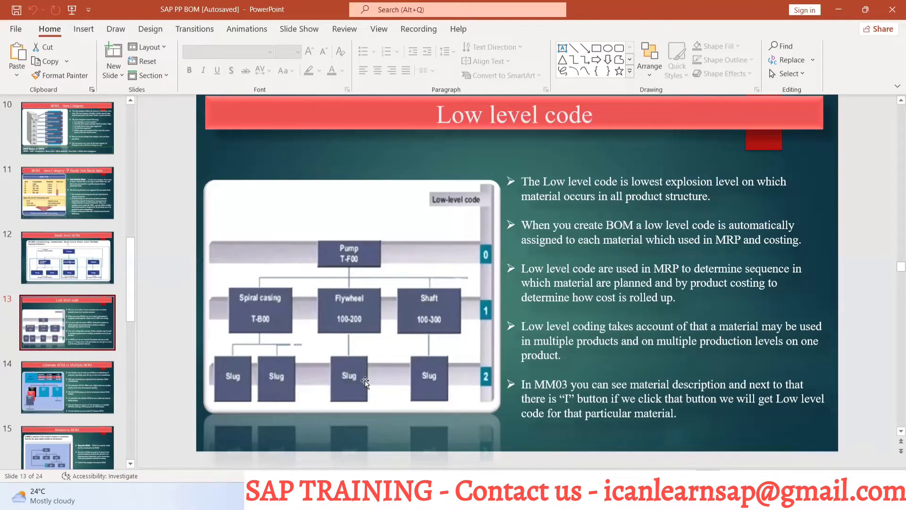
key(alt+Tab)
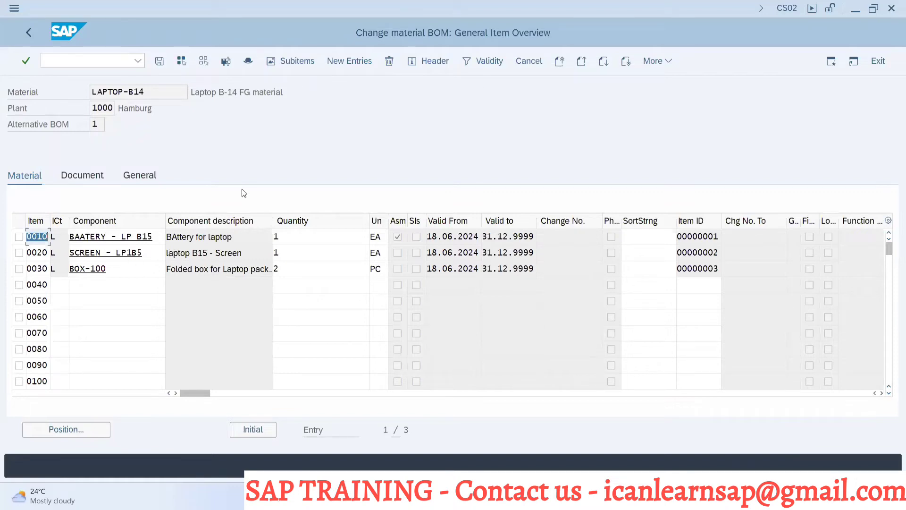
key(alt+Tab)
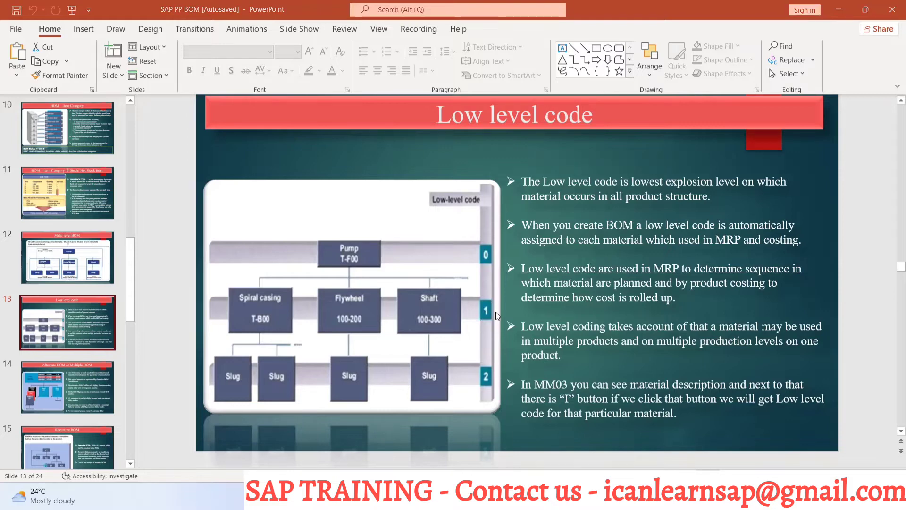
key(alt+Tab)
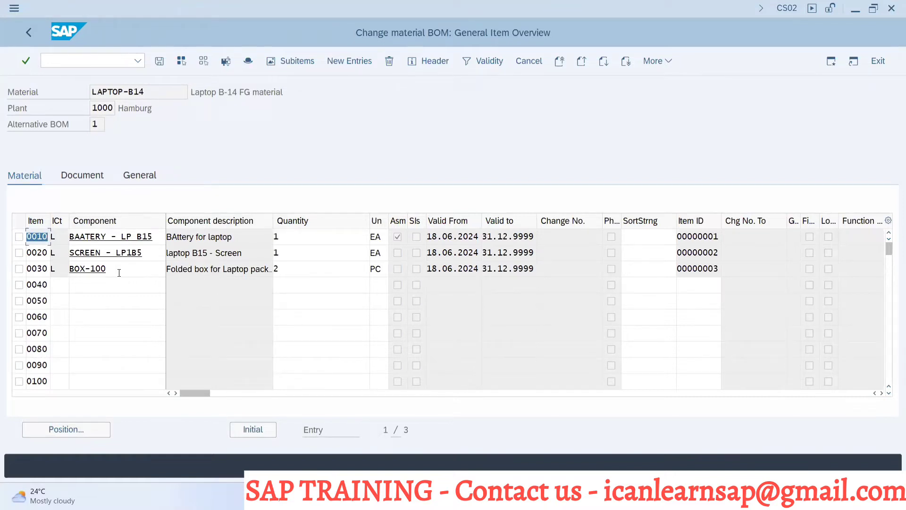
double_click(397, 237)
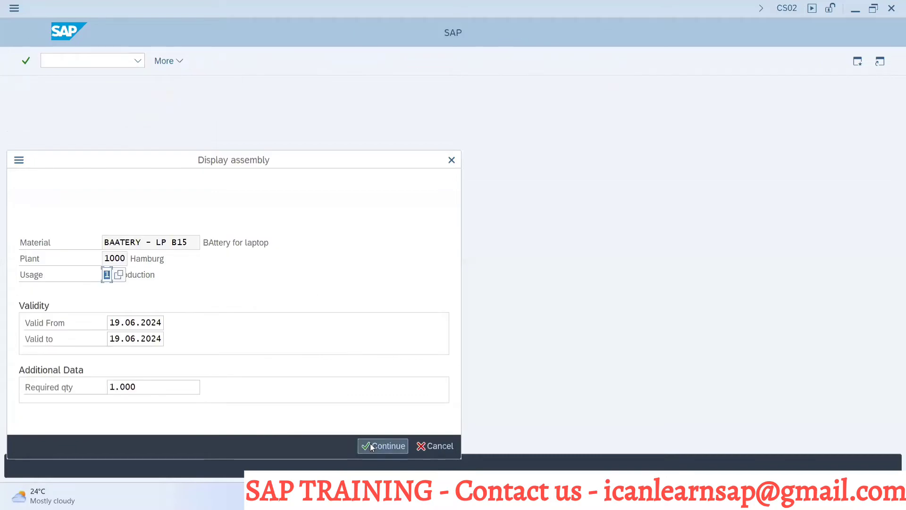
click(370, 443)
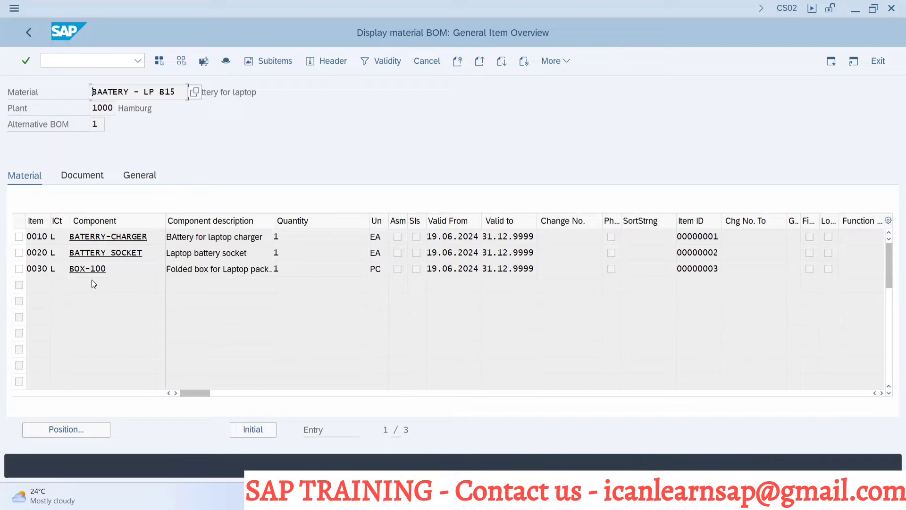
click(27, 31)
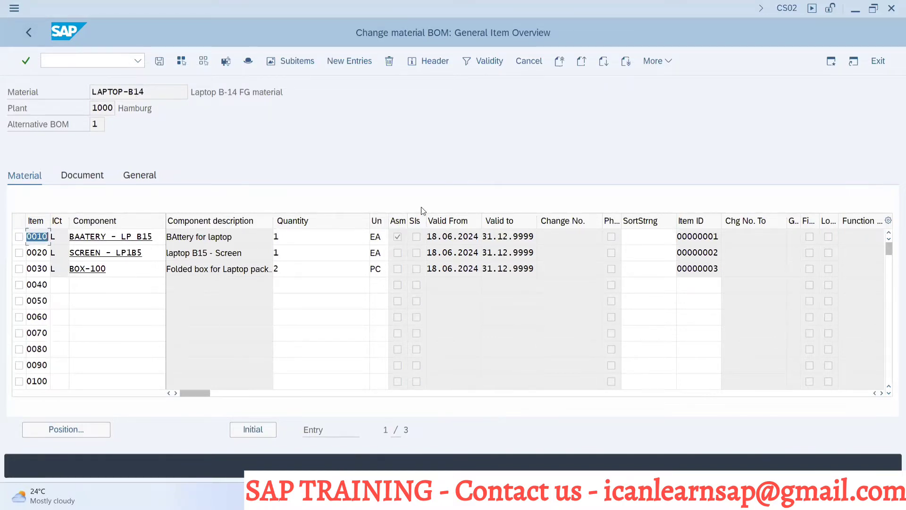
Step: Confirm BOX-100's low-level code 002 in MM03 and compare it with the Low level code slide
click(97, 270)
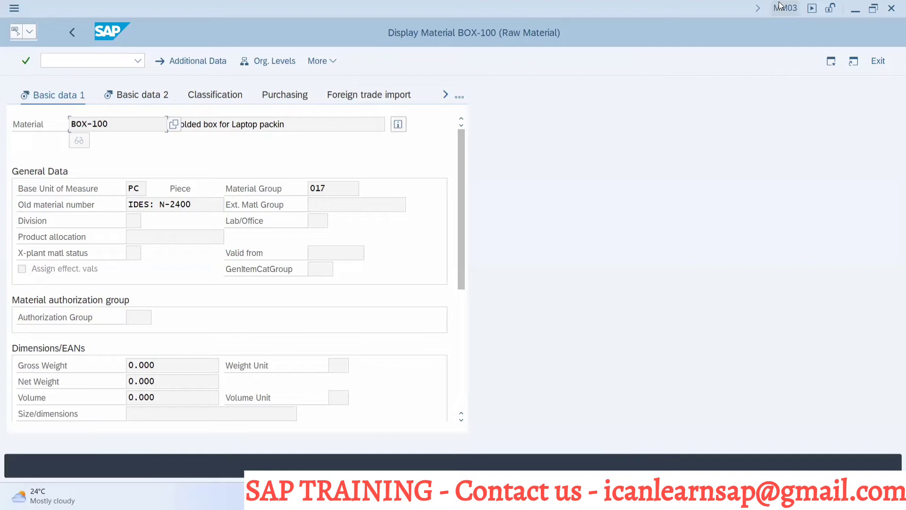
click(398, 125)
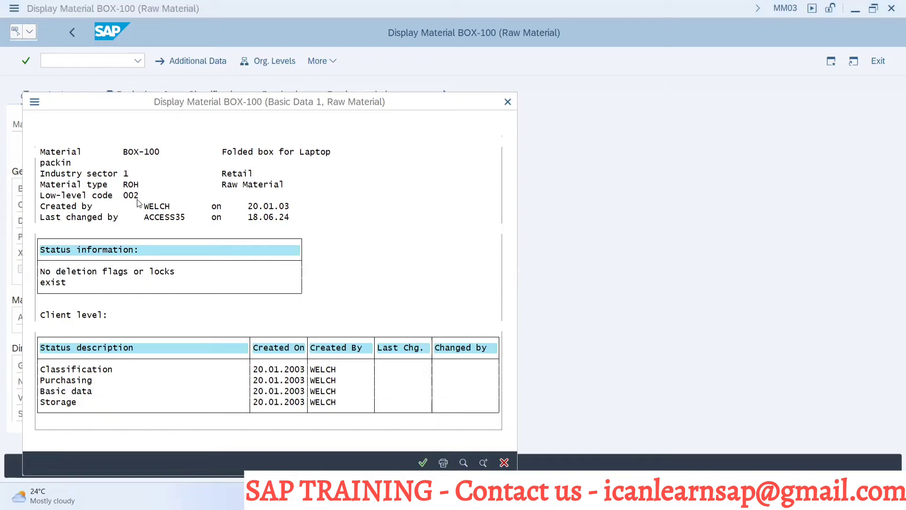
key(alt+Tab)
key(alt+Tab)
key(alt+shift+Tab)
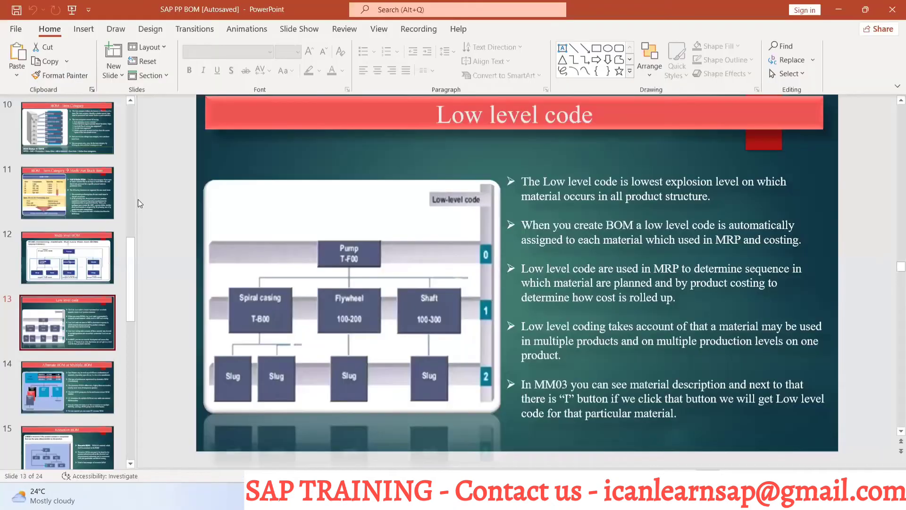
key(alt+Tab)
key(alt+Tab)
key(alt+Tab)
key(alt+Tab)
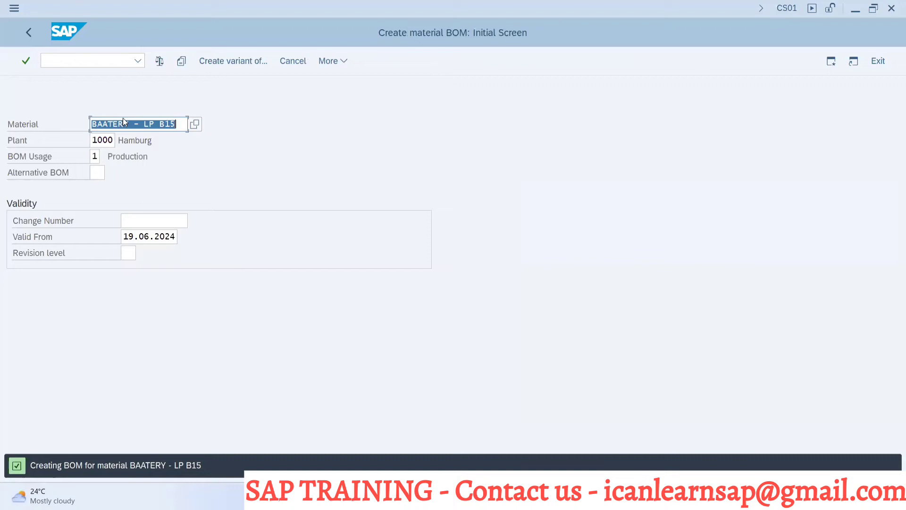
Step: Confirm the CS01 entries, then display the BAATERY - LP B15 BOM items via /ncs03
key(Return)
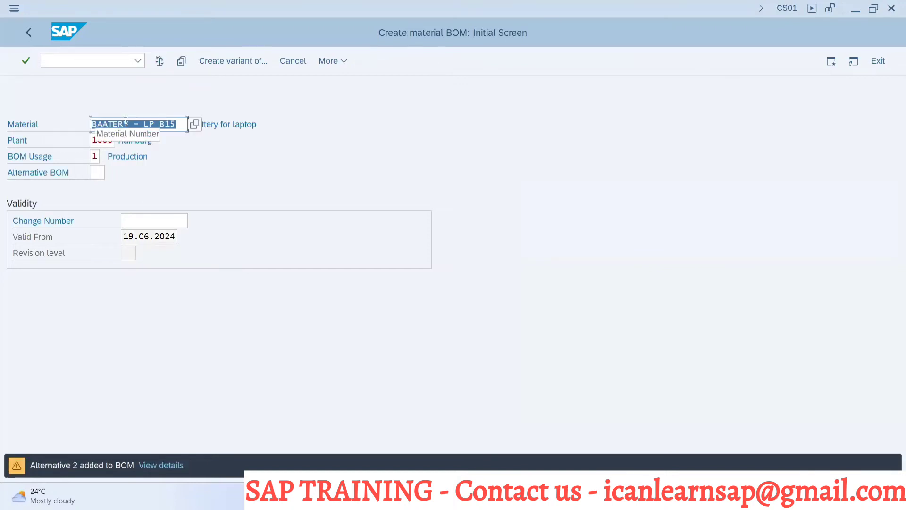
click(60, 57)
text(/n)
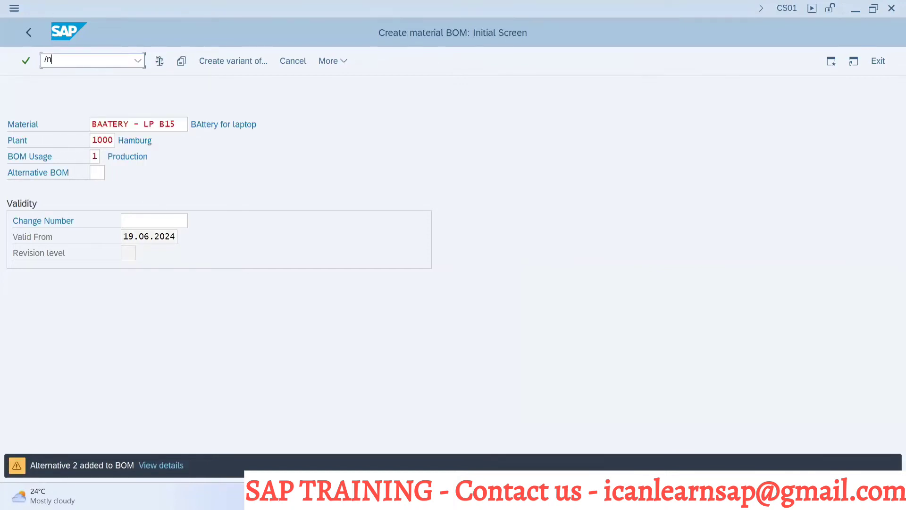
text(cs03)
key(Return)
key(Return)
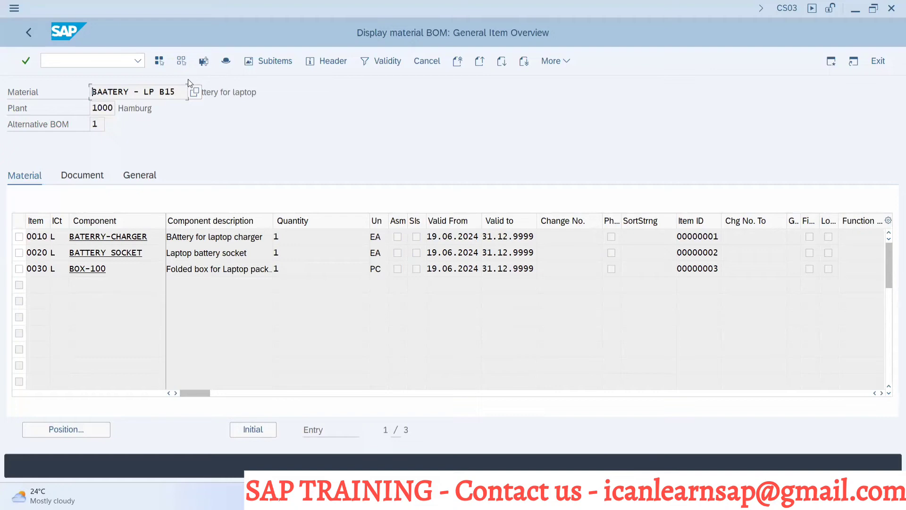
click(85, 64)
text(/ncs1)
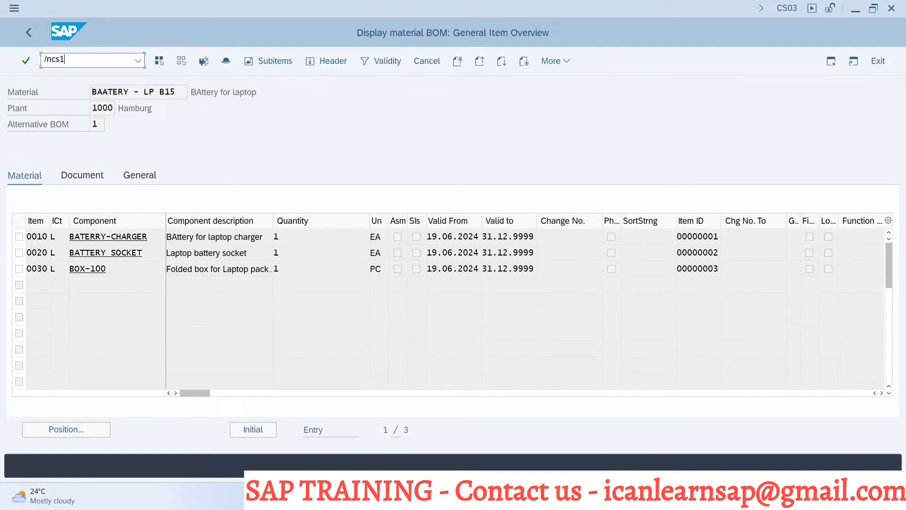
text(5)
Step: Open CS15 and enter BOX-100 as the material, copied from the MM03 details
key(Return)
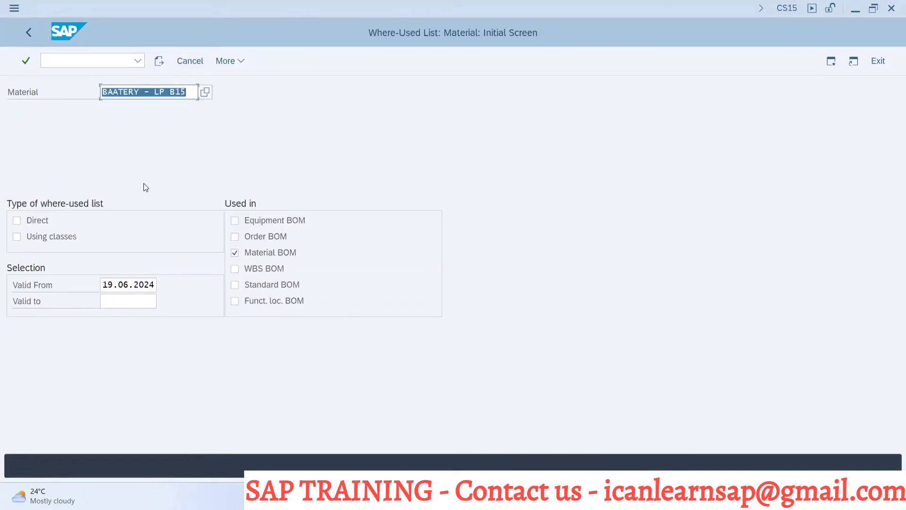
key(BackSpace)
text(box)
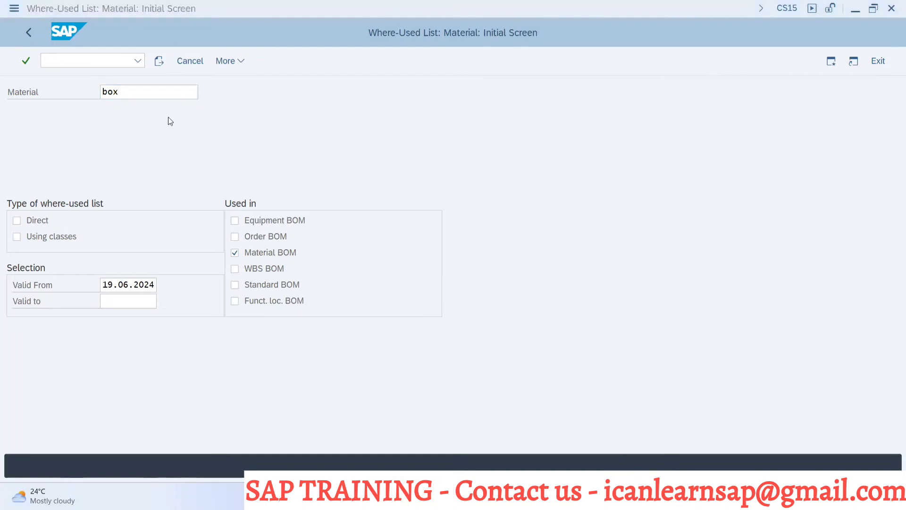
key(alt+Tab)
key(alt+Tab)
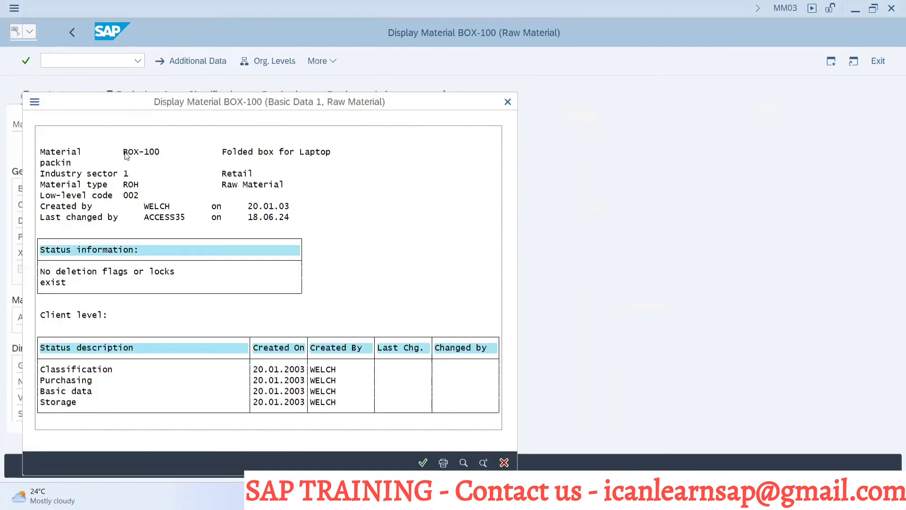
click(126, 155)
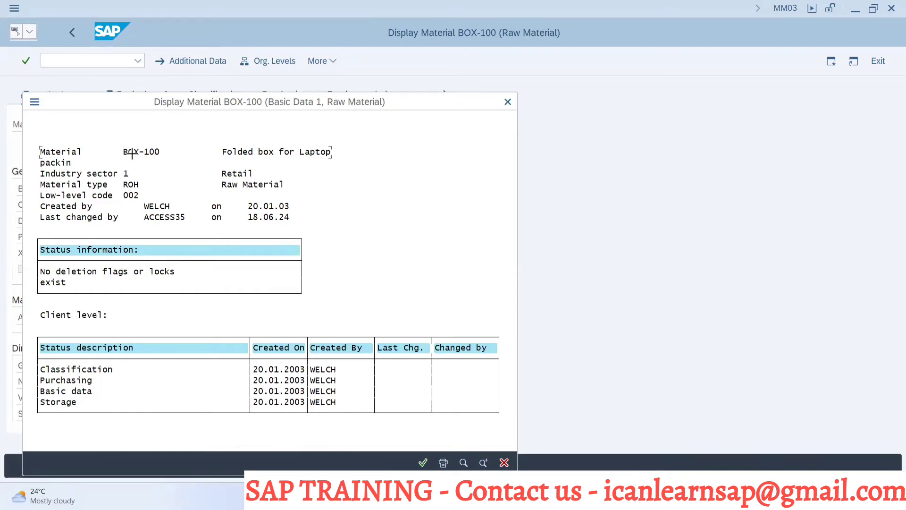
drag(121, 151, 164, 157)
key(ctrl+c)
key(alt+Tab)
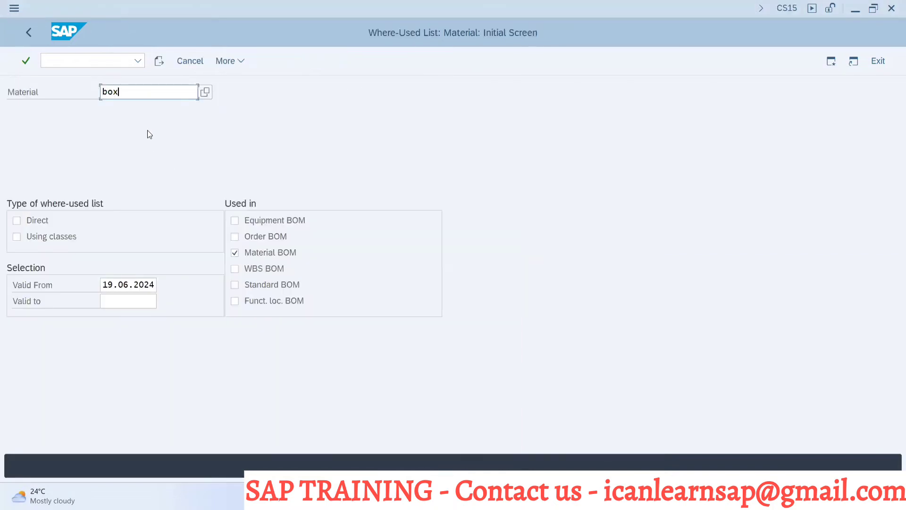
key(BackSpace)
key(BackSpace)
key(BackSpace)
key(ctrl+v)
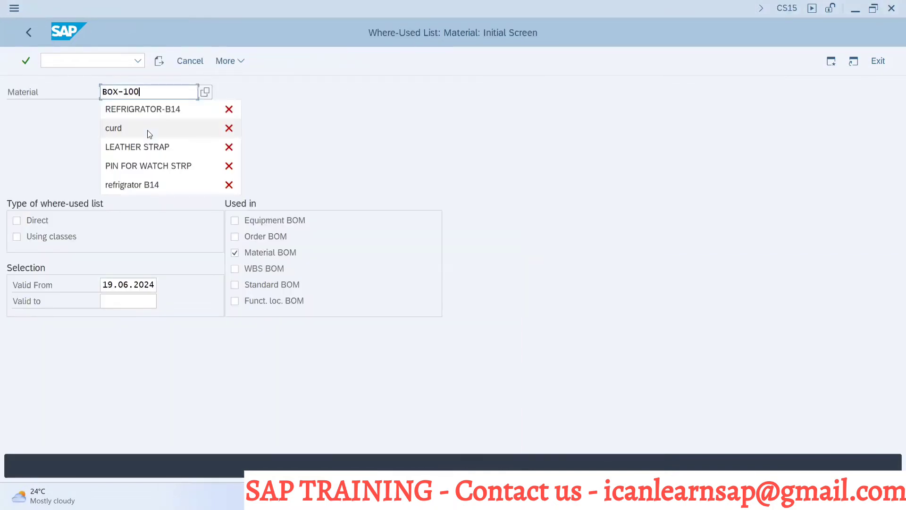
Step: Submit the BOX-100 selection with Direct usage and Material BOM to reach the view options
key(Return)
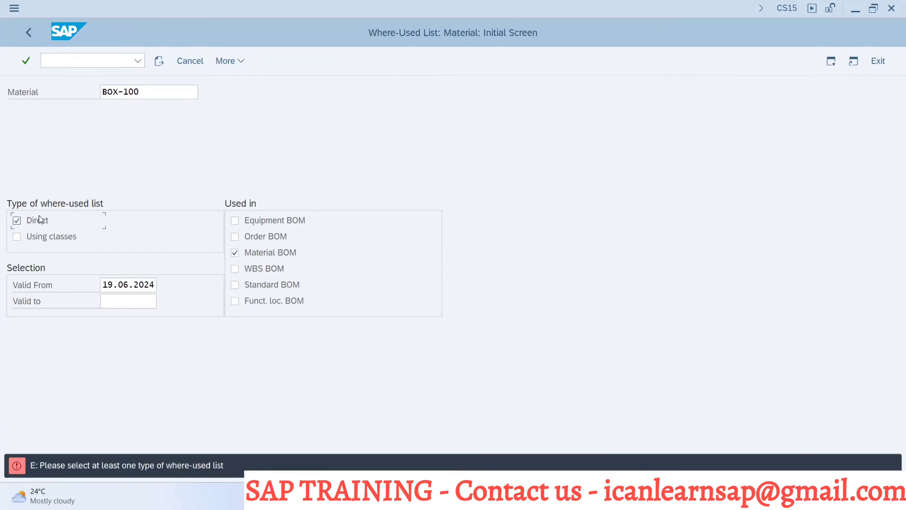
key(Return)
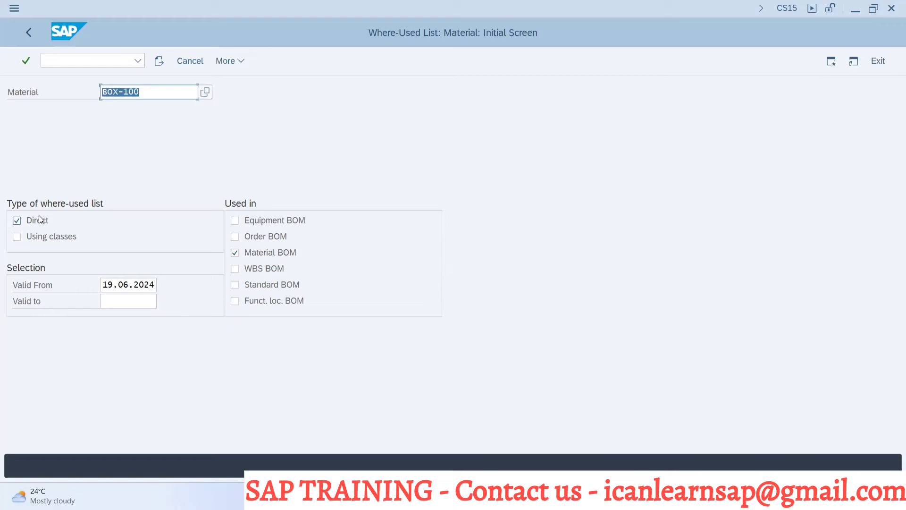
click(158, 63)
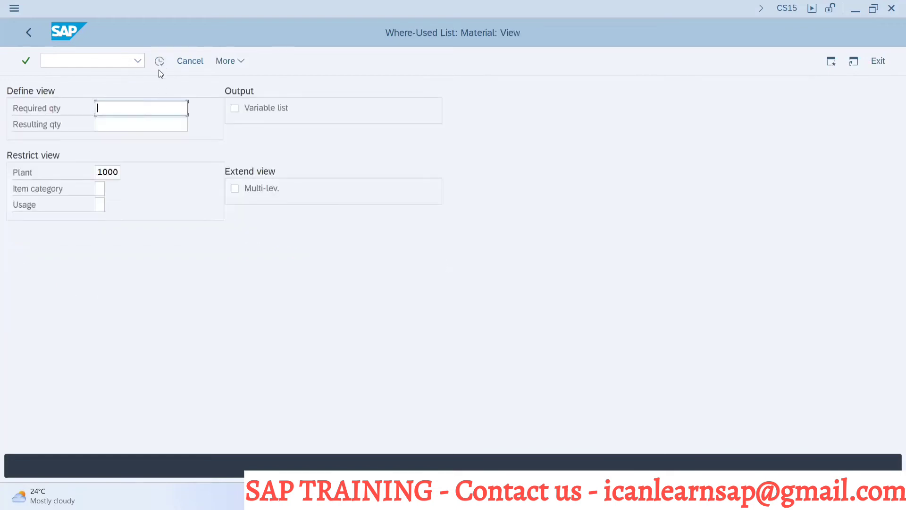
Step: Run the where-used list, showing BOX-100 in BAATERY - LP B15 and LAPTOP-B14, and inspect the battery item
click(159, 62)
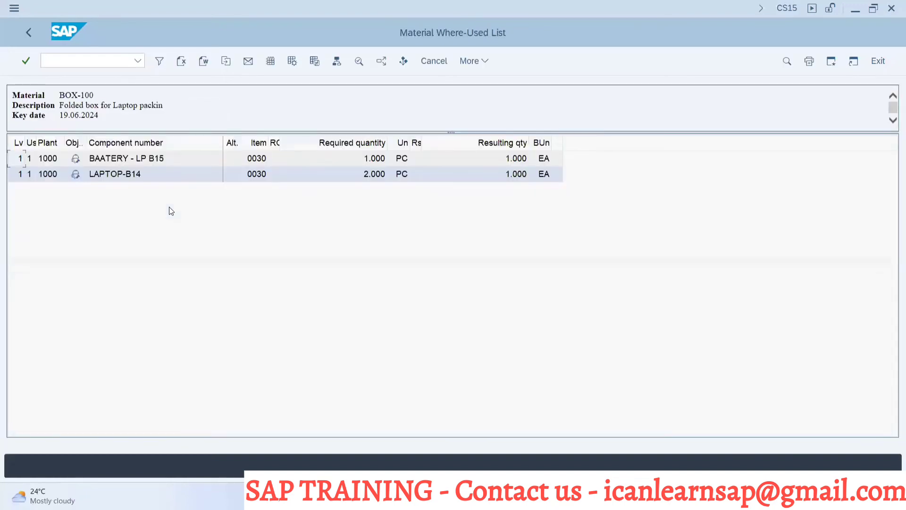
click(109, 161)
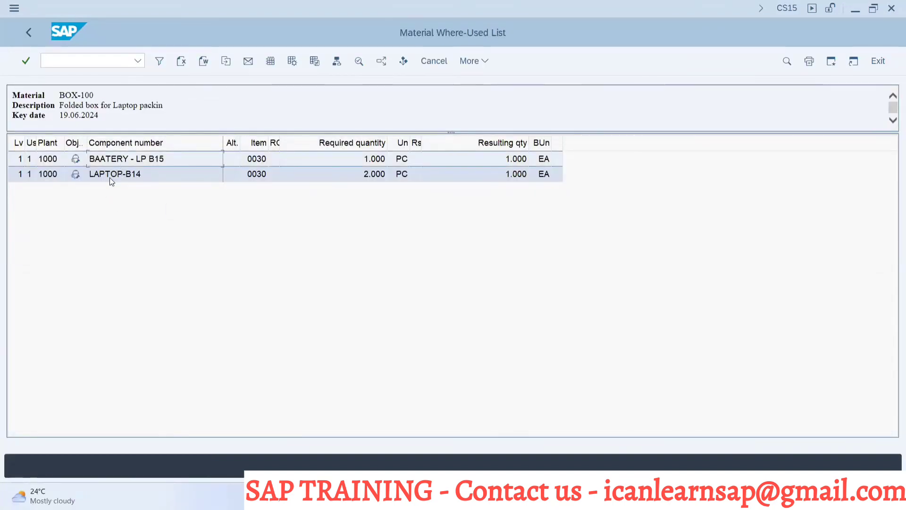
click(109, 177)
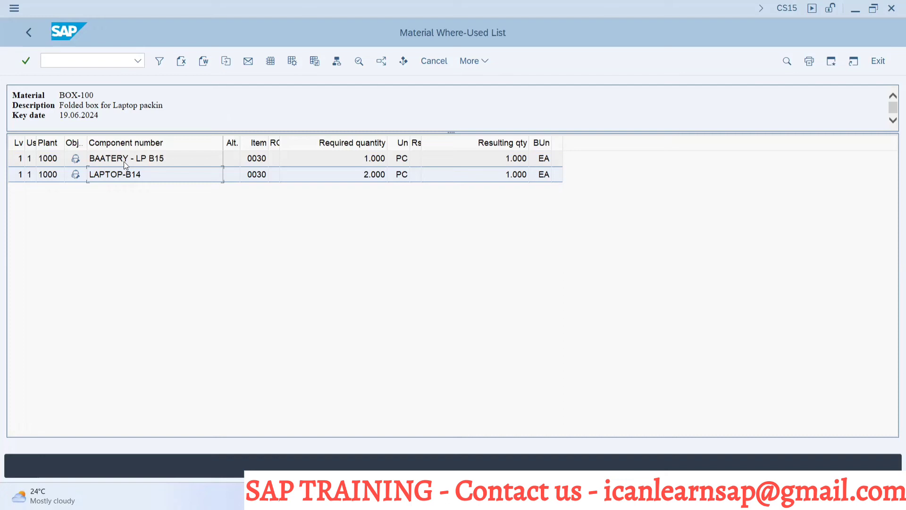
click(114, 161)
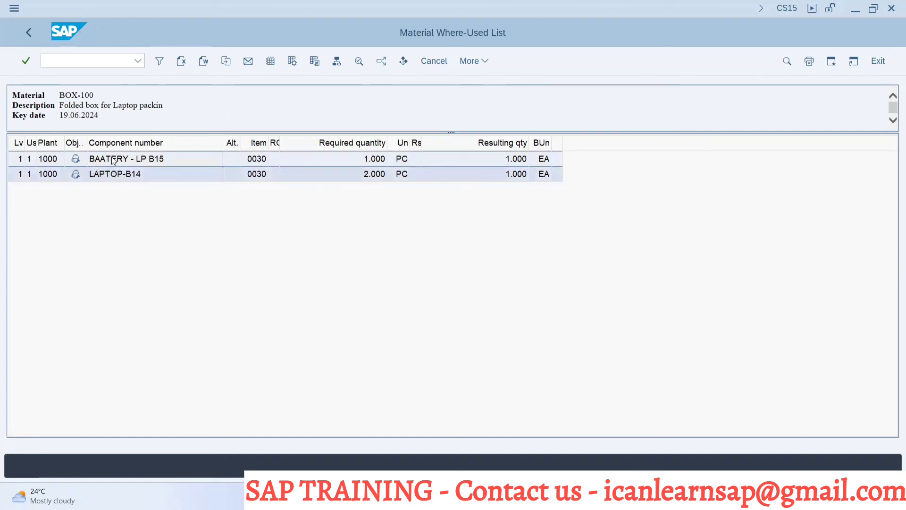
double_click(114, 162)
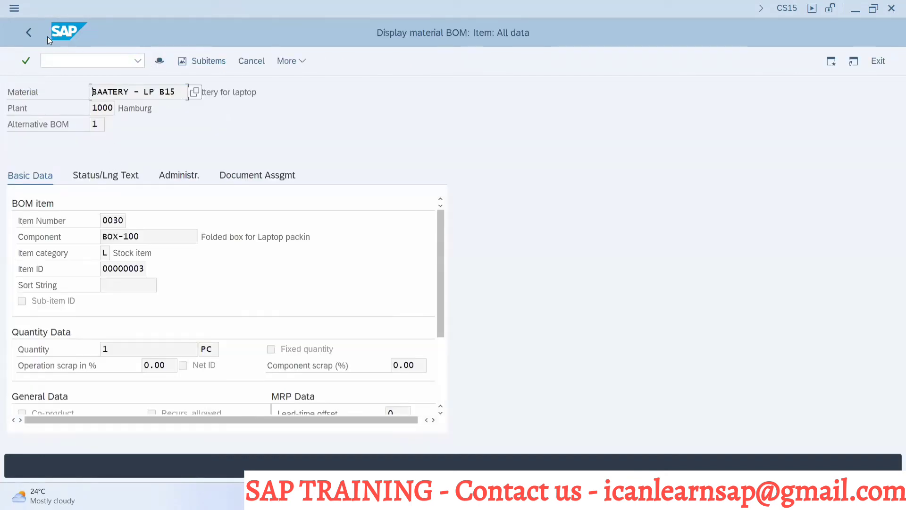
click(29, 32)
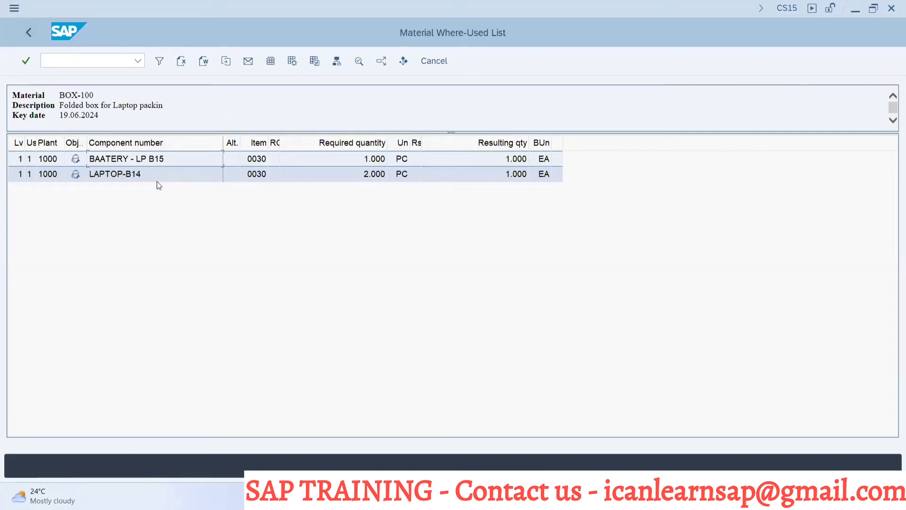
key(alt+Tab)
key(alt+Tab)
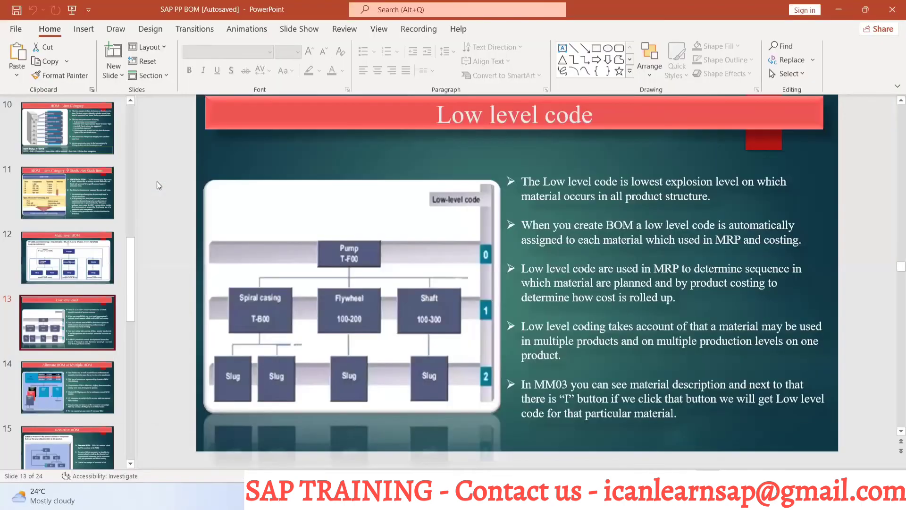
Step: Move to slide 15 on recursive BOMs after a quick look at the BOX-100 details
key(alt+Tab)
key(alt+Tab)
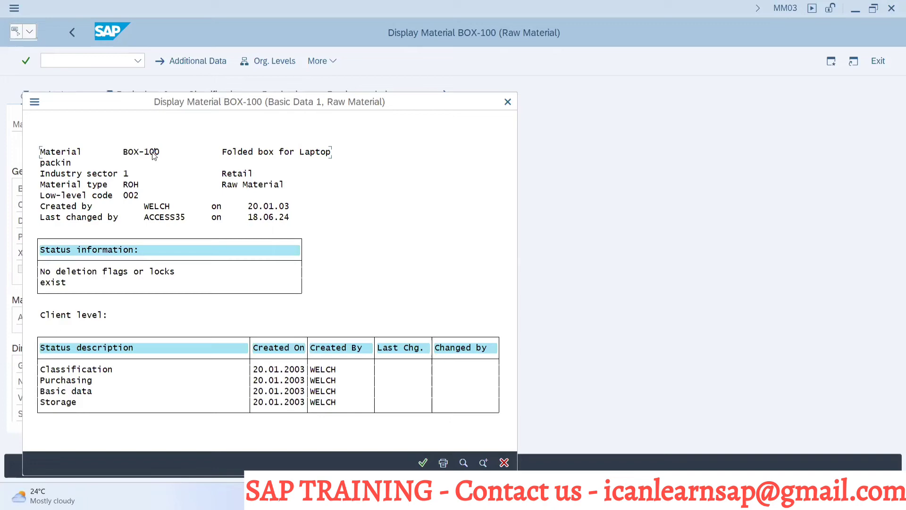
key(alt+Tab)
key(alt+Tab)
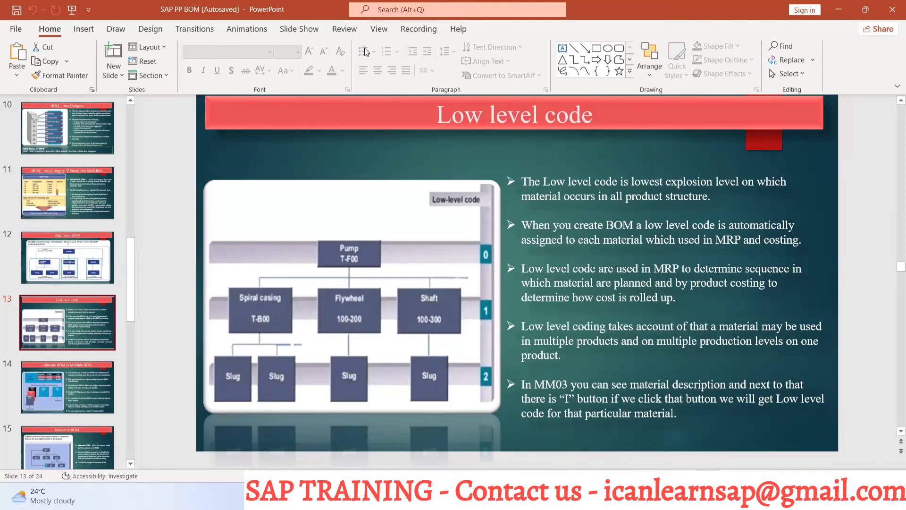
scroll(26, 316, down, 3)
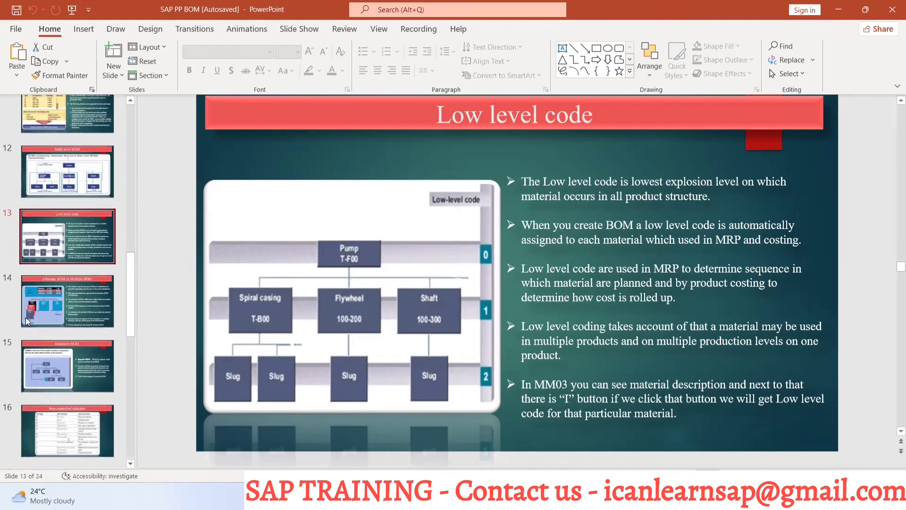
click(53, 366)
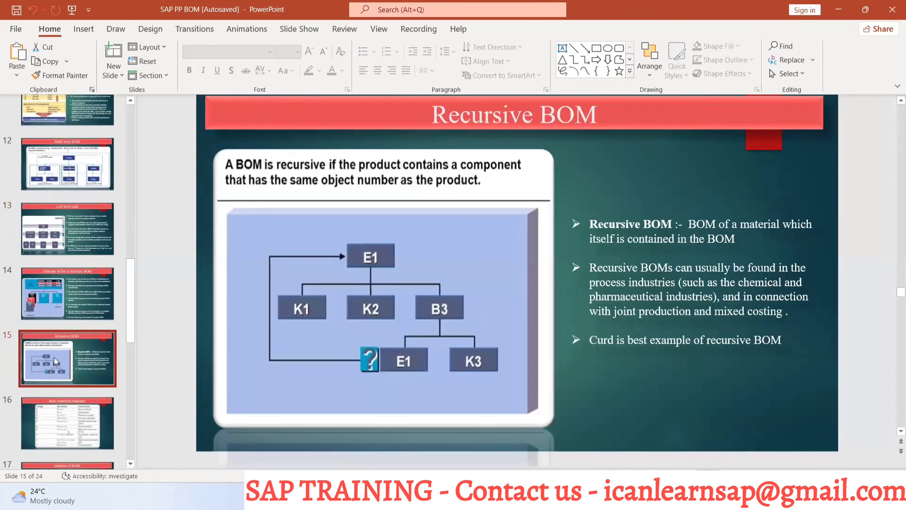